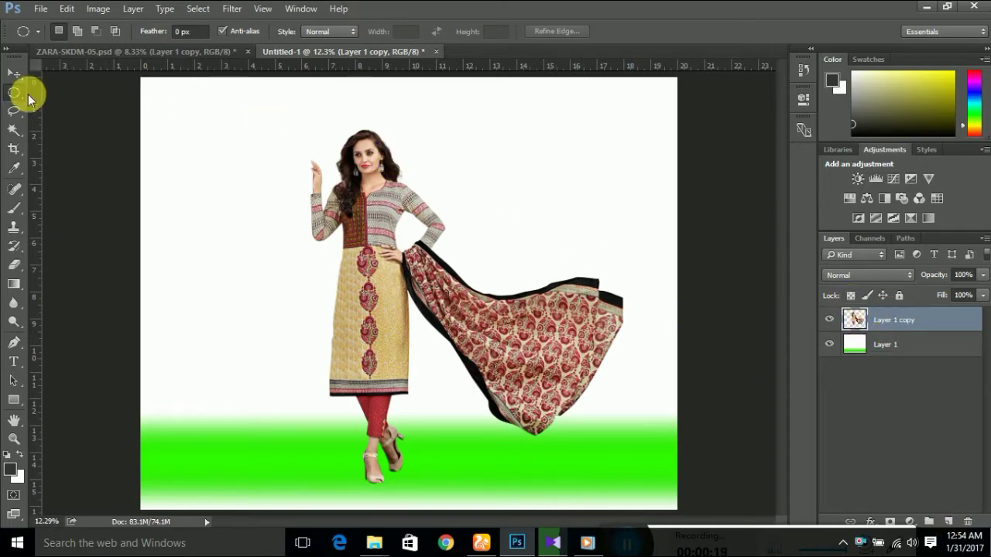
Magic Wand-select the white background, then invert so only the model and dupatta are selected
{"action": "left_click", "coordinate": [15, 128]}
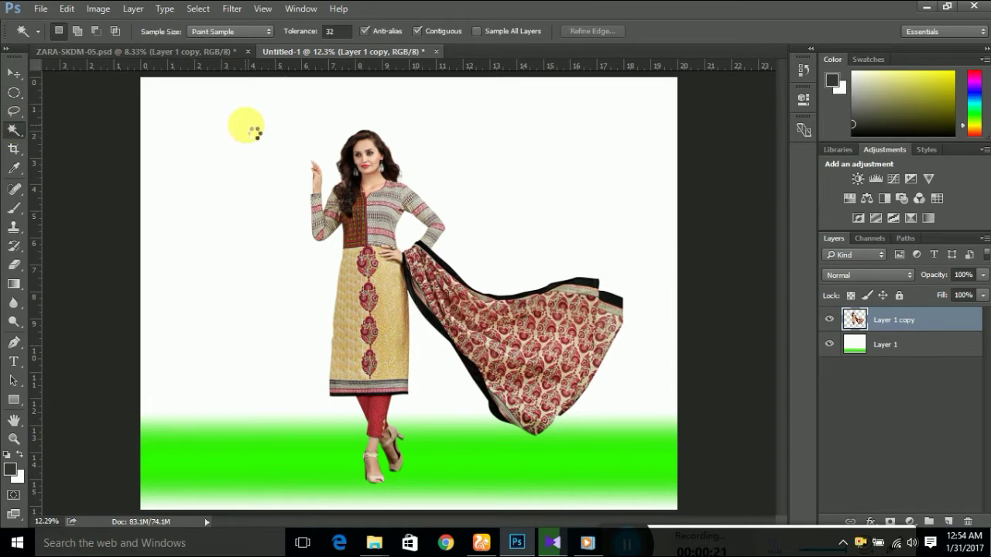
{"action": "left_click", "coordinate": [469, 260]}
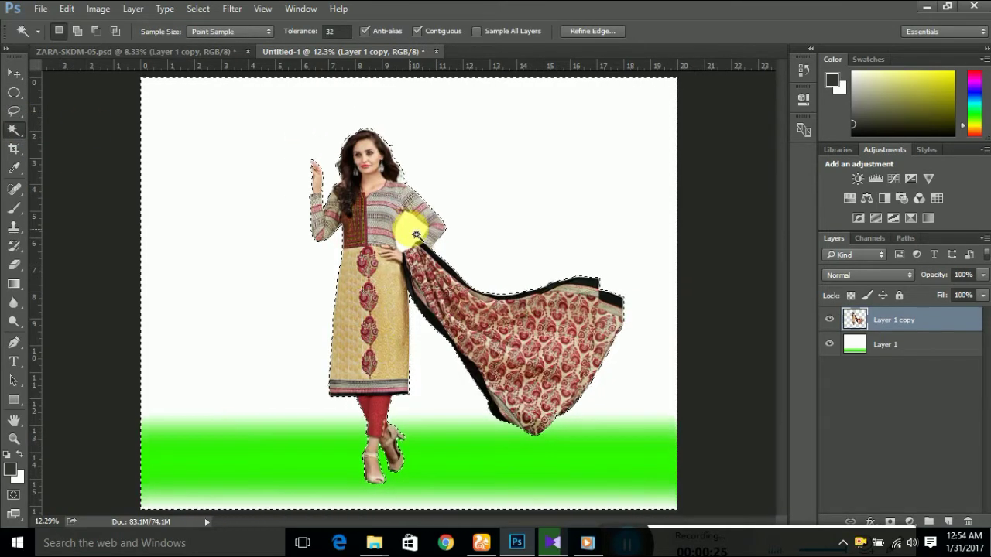
{"action": "key", "text": "ctrl+d"}
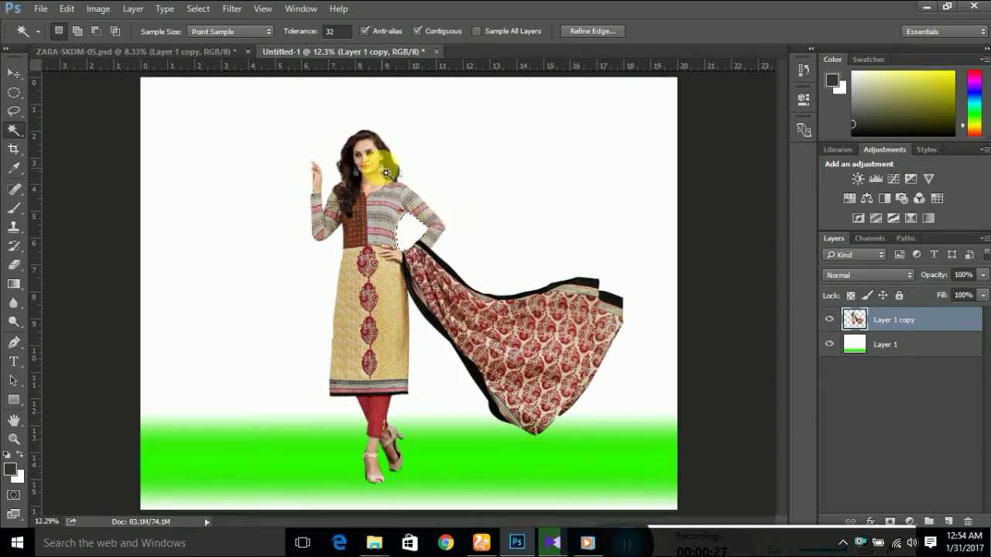
{"action": "key", "text": "shift"}
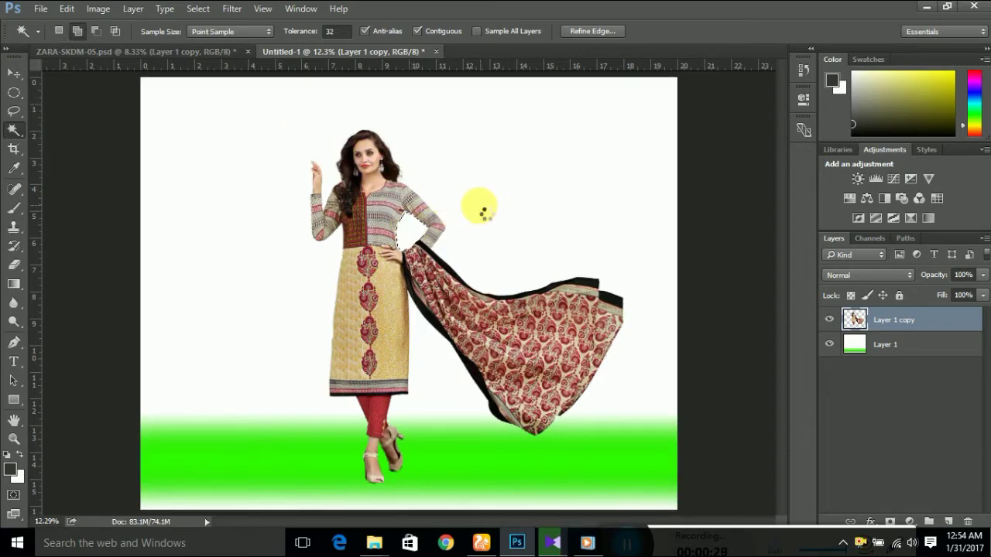
{"action": "left_click", "coordinate": [484, 213]}
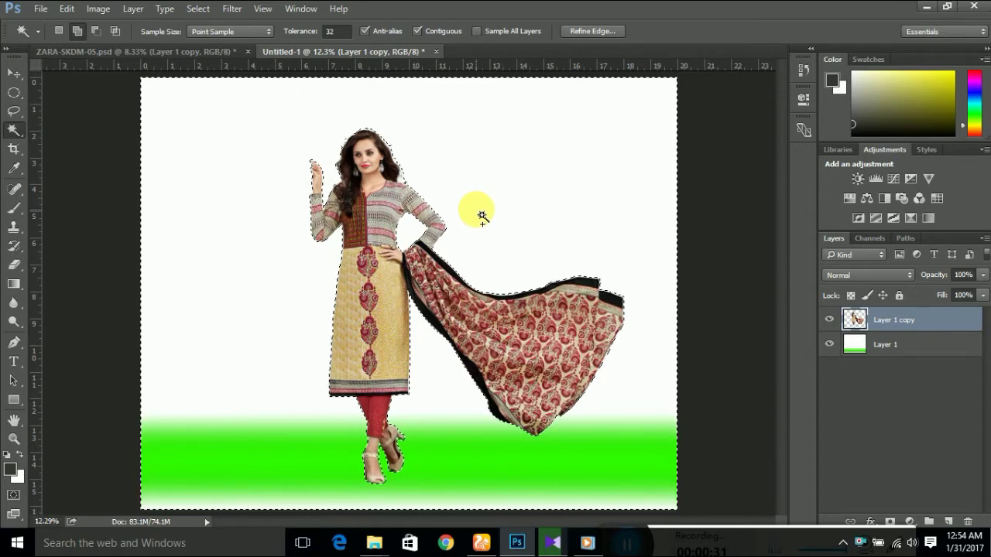
{"action": "right_click", "coordinate": [473, 205]}
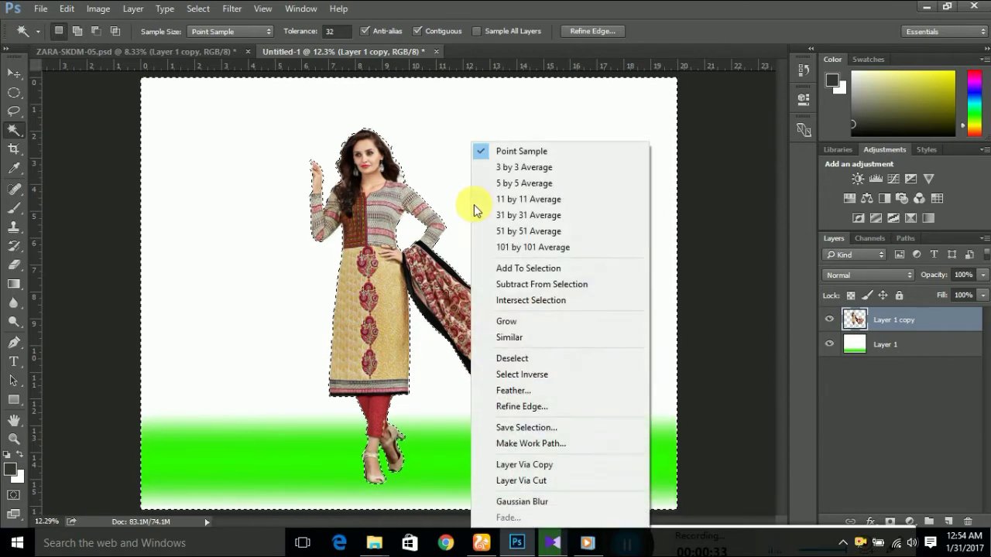
{"action": "left_click", "coordinate": [518, 375]}
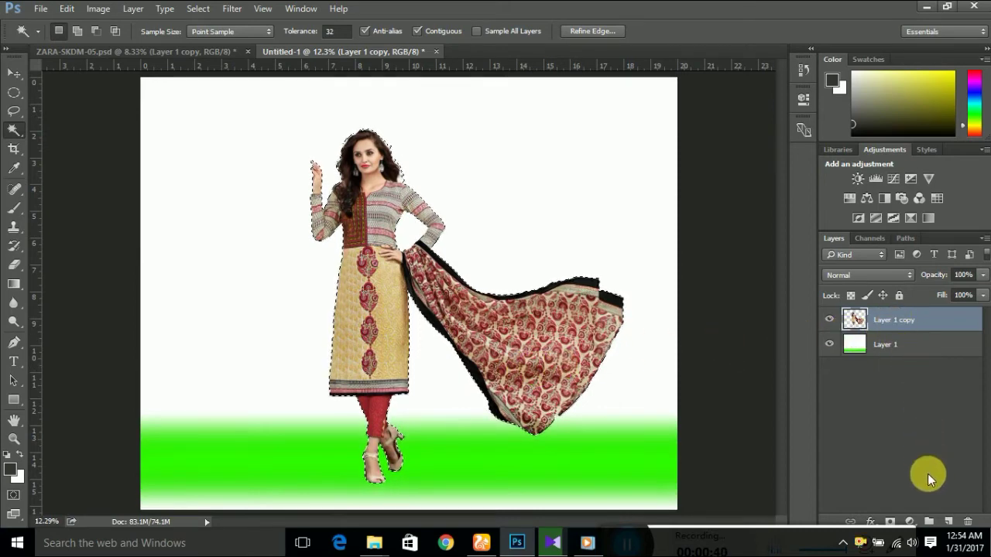
On a new Layer 2, fill the model's selection with dark grey #3d3d3d
{"action": "left_click", "coordinate": [952, 523]}
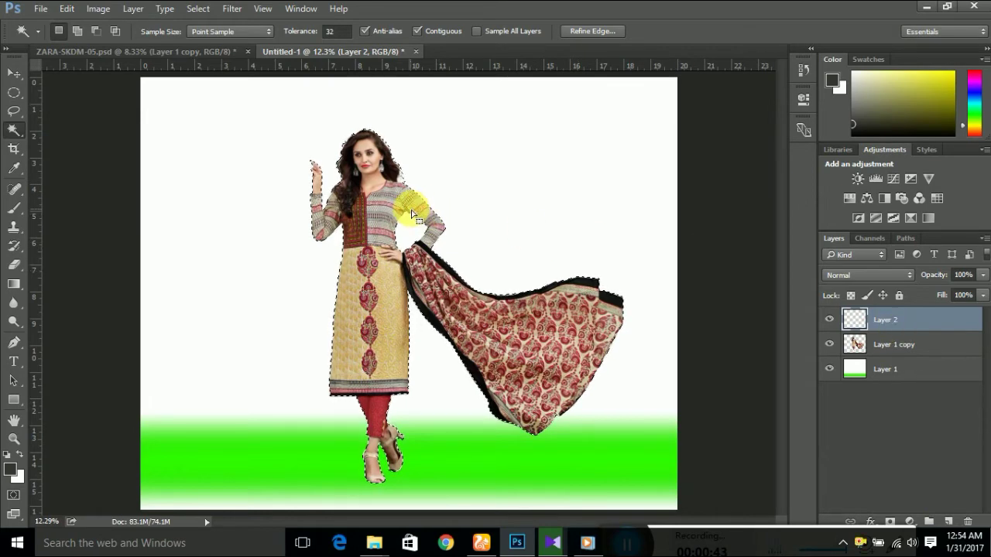
{"action": "left_click", "coordinate": [11, 469]}
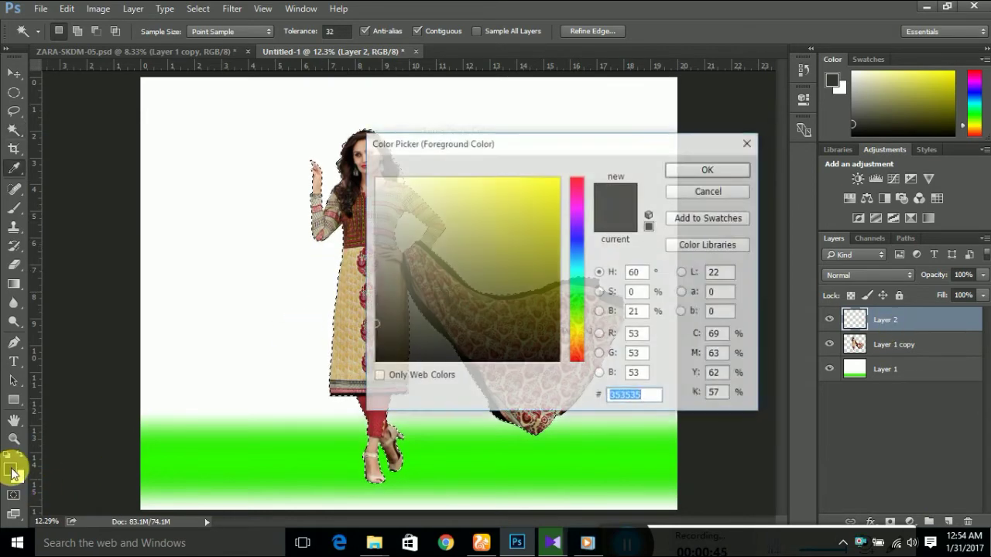
{"action": "left_click_drag", "start_coordinate": [393, 337], "coordinate": [403, 317]}
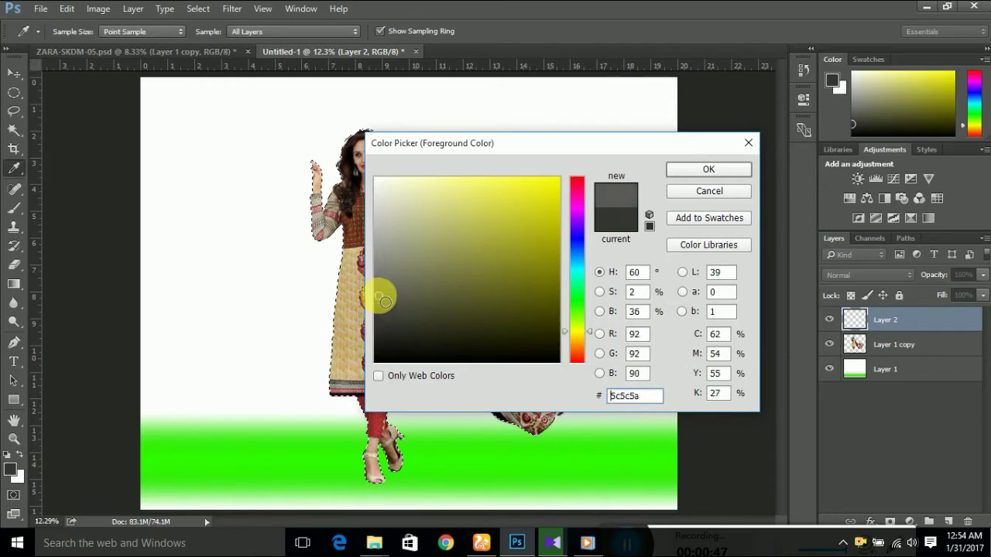
{"action": "left_click", "coordinate": [701, 169]}
{"action": "key", "text": "w"}
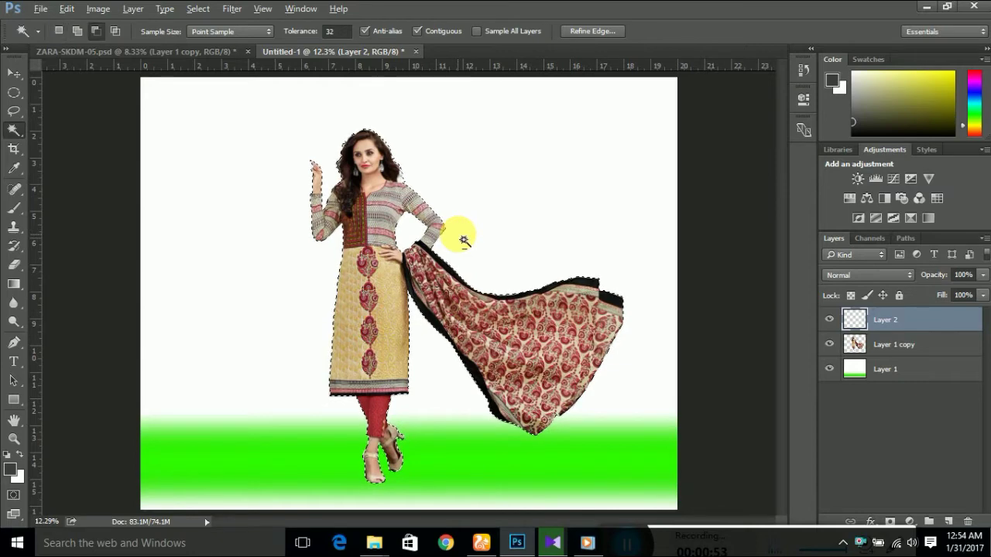
{"action": "key", "text": "alt+BackSpace"}
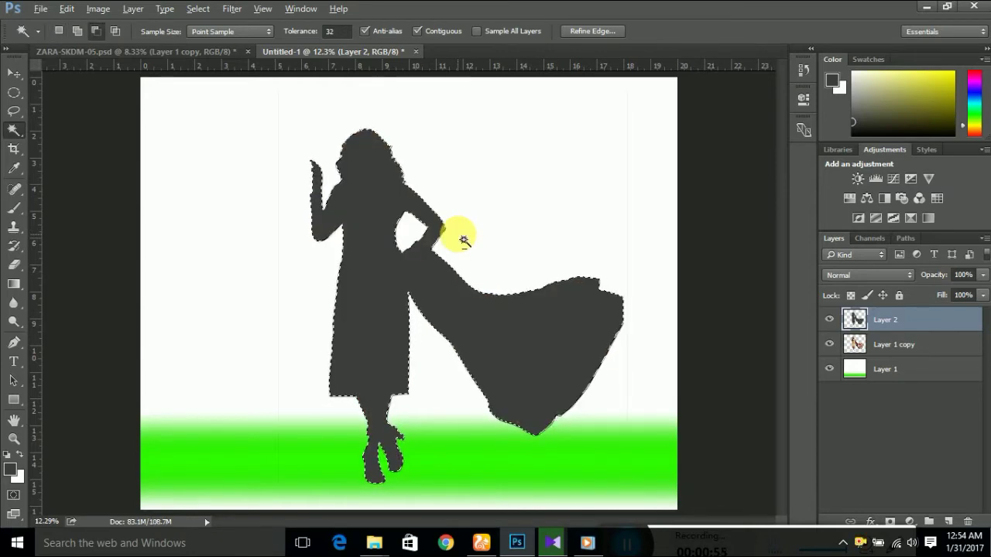
Deselect and apply a 27.8-pixel Gaussian Blur to the grey silhouette
{"action": "right_click", "coordinate": [373, 203]}
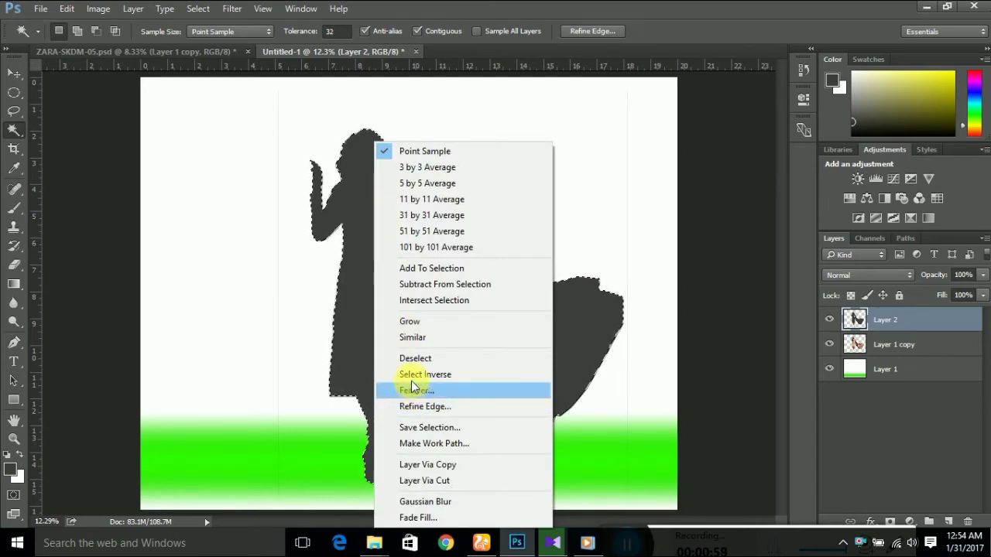
{"action": "left_click", "coordinate": [414, 358]}
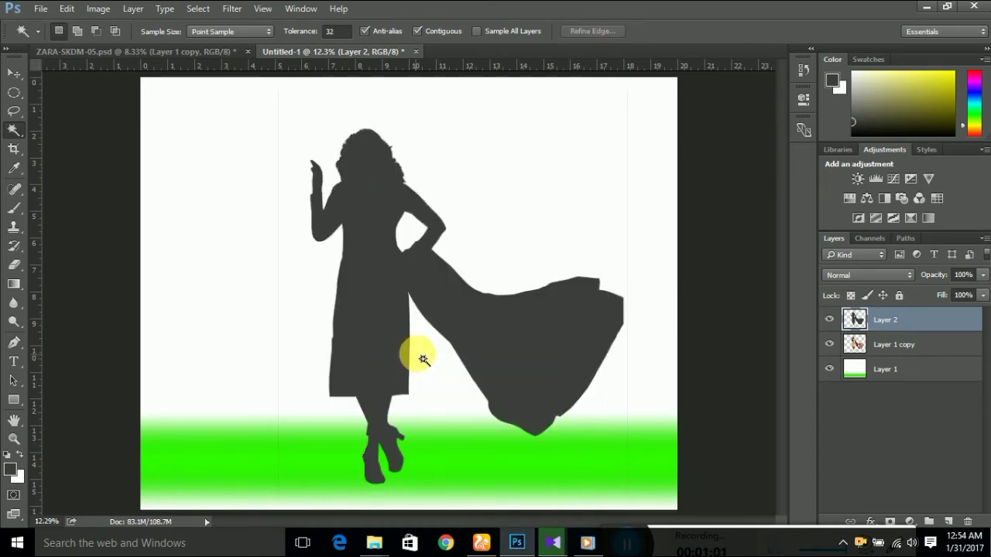
{"action": "left_click", "coordinate": [232, 14]}
{"action": "mouse_move", "coordinate": [255, 169]}
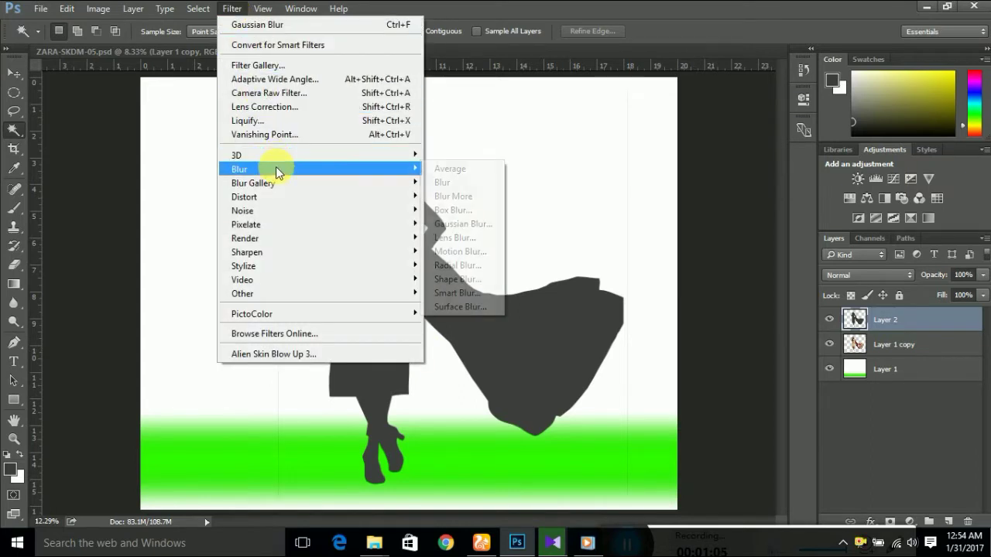
{"action": "left_click", "coordinate": [462, 224]}
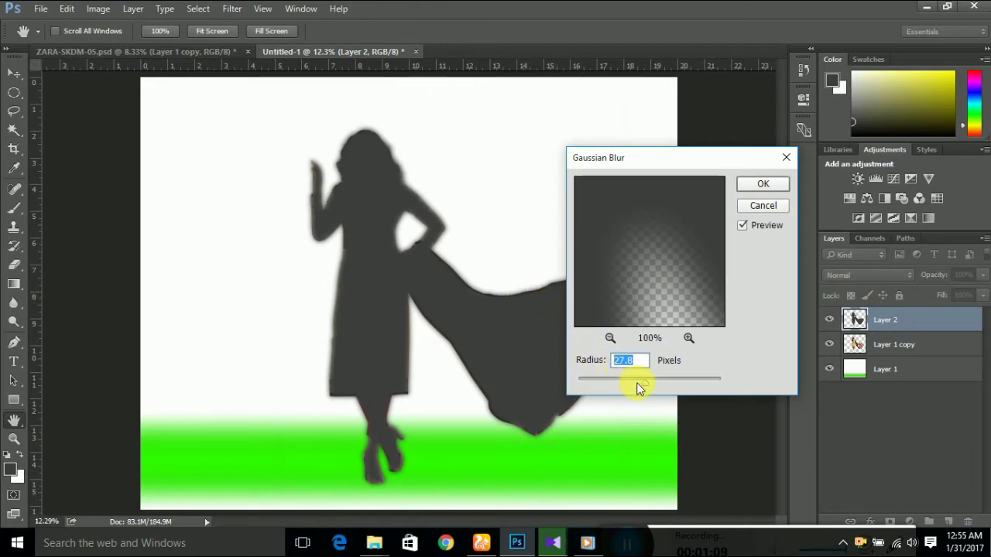
{"action": "left_click", "coordinate": [762, 183]}
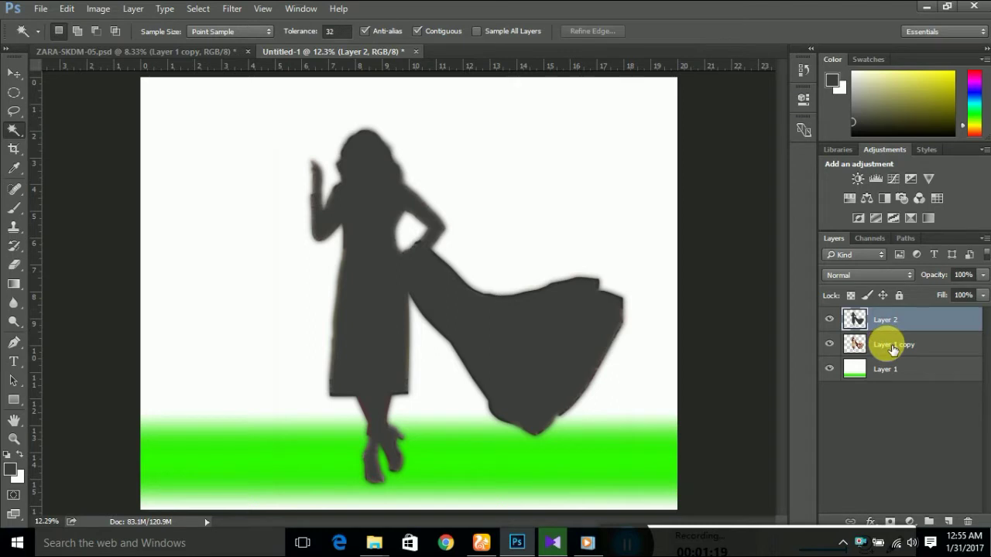
Place the silhouette below Layer 1 copy and start a Free Transform in Distort mode
{"action": "left_click_drag", "start_coordinate": [892, 349], "coordinate": [892, 316]}
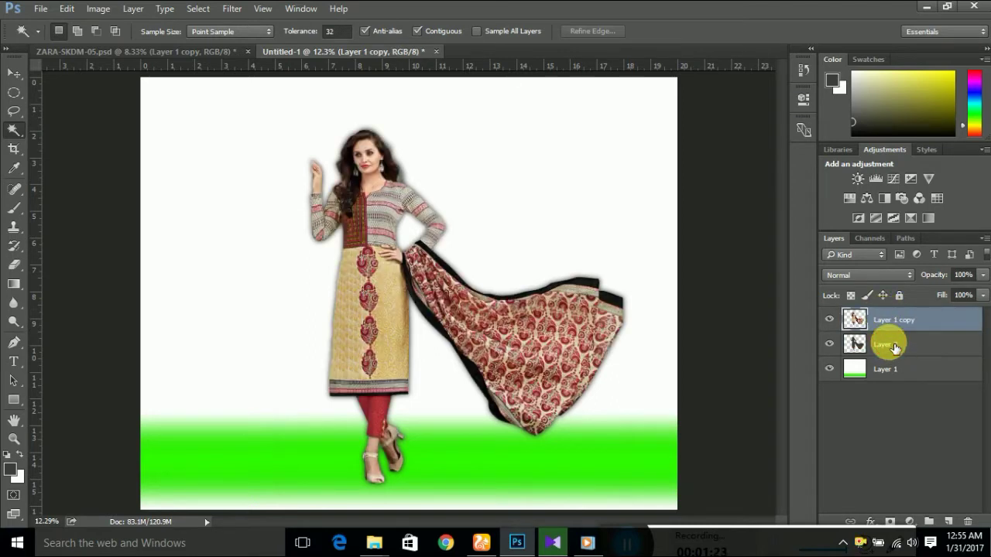
{"action": "left_click", "coordinate": [894, 348]}
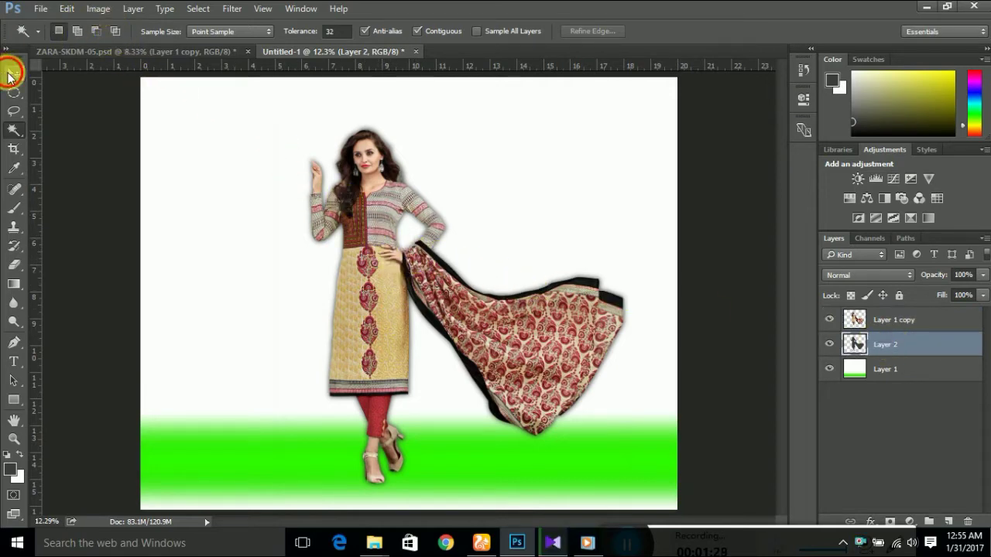
{"action": "left_click", "coordinate": [9, 73]}
{"action": "left_click", "coordinate": [66, 8]}
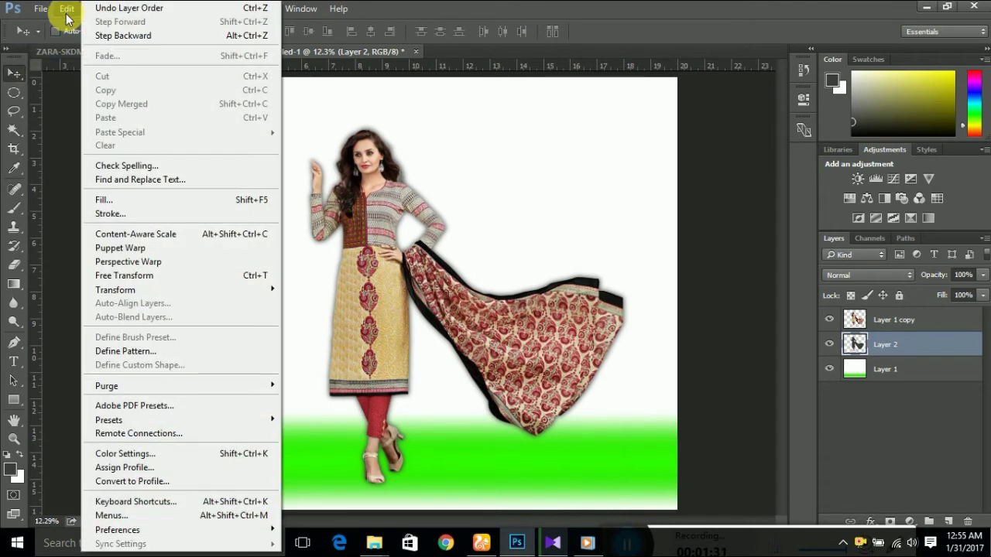
{"action": "left_click", "coordinate": [184, 275]}
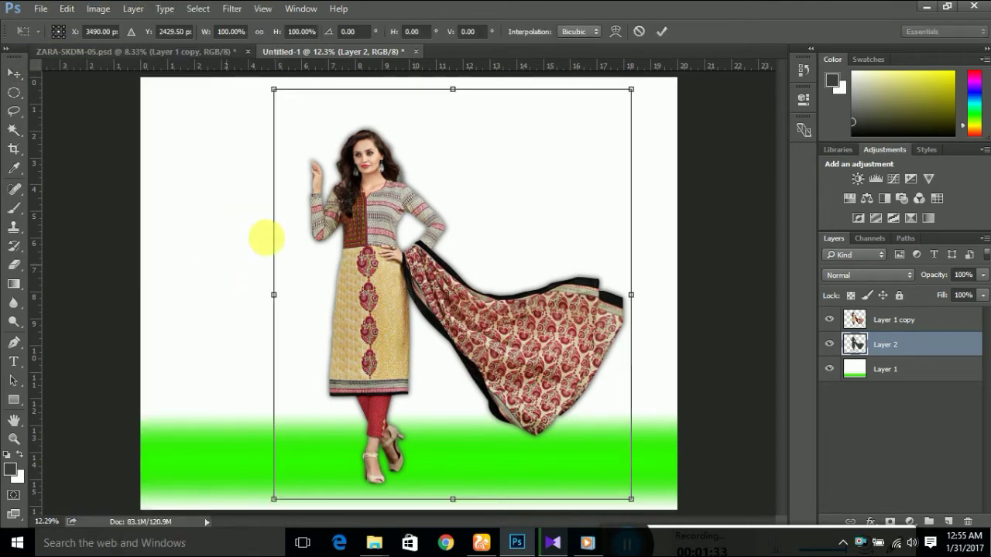
{"action": "right_click", "coordinate": [473, 134]}
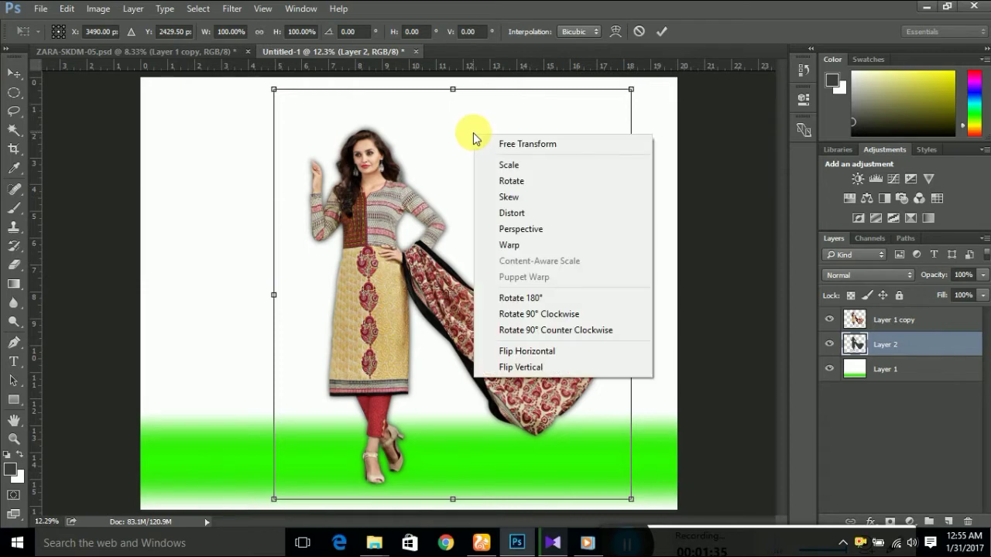
{"action": "left_click", "coordinate": [511, 212]}
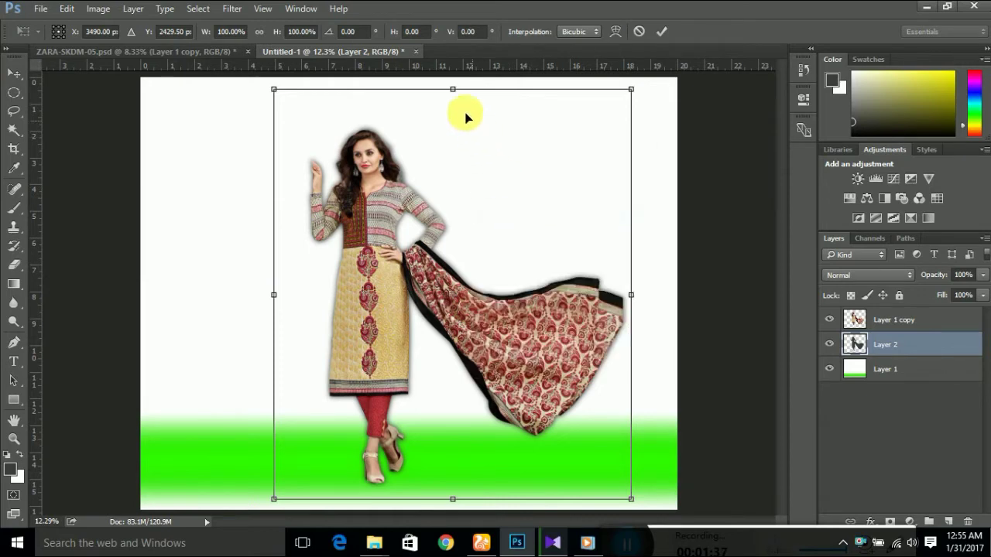
Distort the shadow to lie slanted across the green ground, position it, and commit
{"action": "mouse_move", "coordinate": [444, 92]}
{"action": "left_mouse_down"}
{"action": "mouse_move", "coordinate": [292, 145]}
{"action": "mouse_move", "coordinate": [267, 402]}
{"action": "left_mouse_up"}
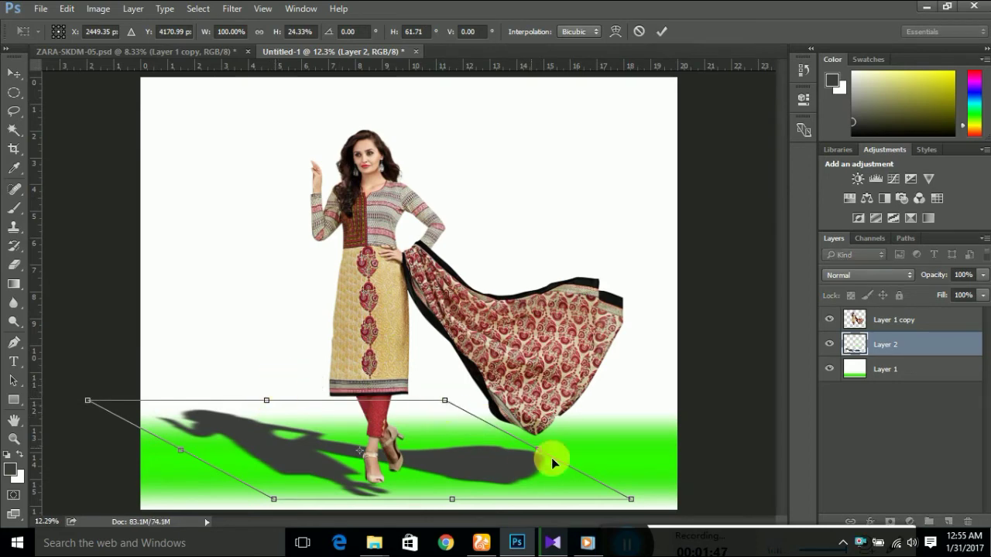
{"action": "mouse_move", "coordinate": [630, 503]}
{"action": "left_mouse_down"}
{"action": "mouse_move", "coordinate": [629, 476]}
{"action": "mouse_move", "coordinate": [627, 485]}
{"action": "left_mouse_up"}
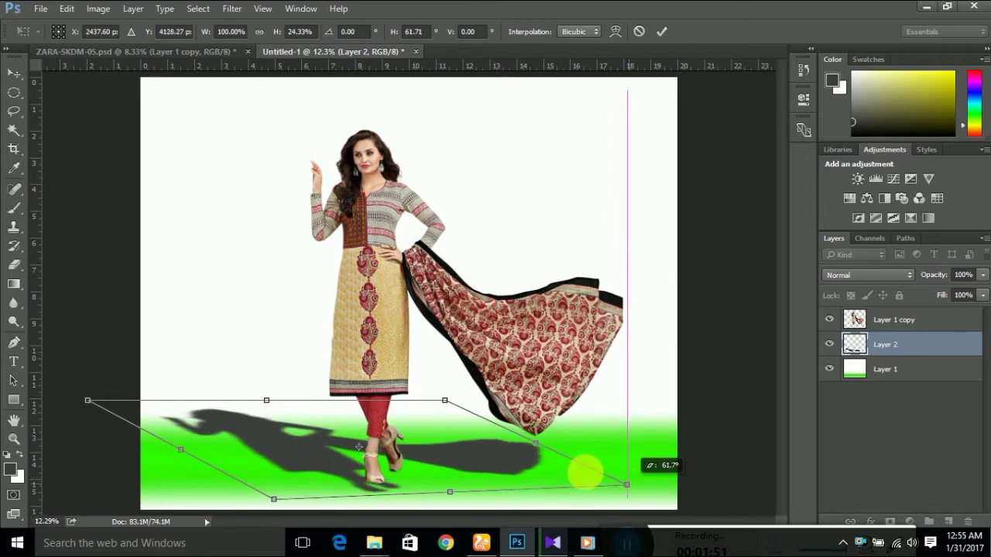
{"action": "left_click_drag", "start_coordinate": [452, 495], "coordinate": [445, 483]}
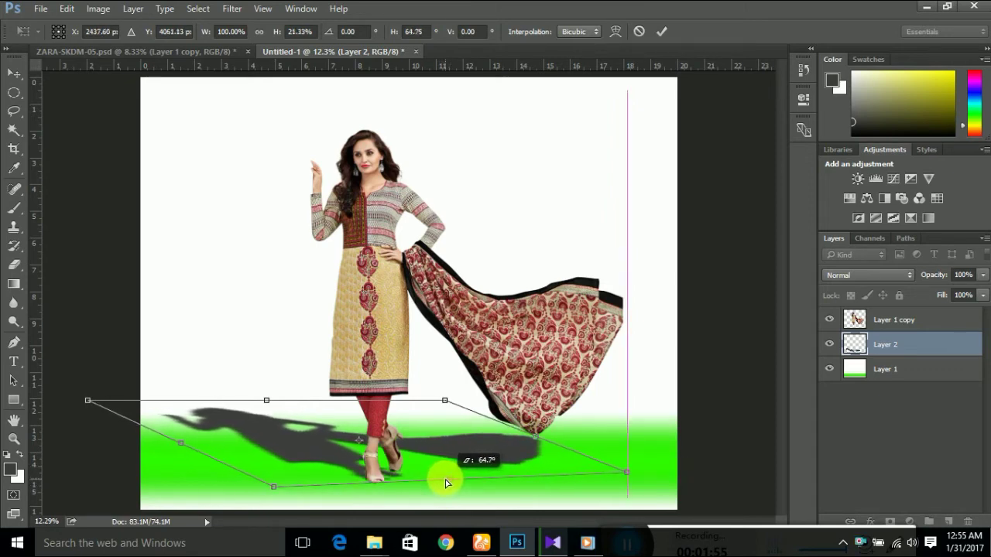
{"action": "left_click_drag", "start_coordinate": [445, 484], "coordinate": [443, 479]}
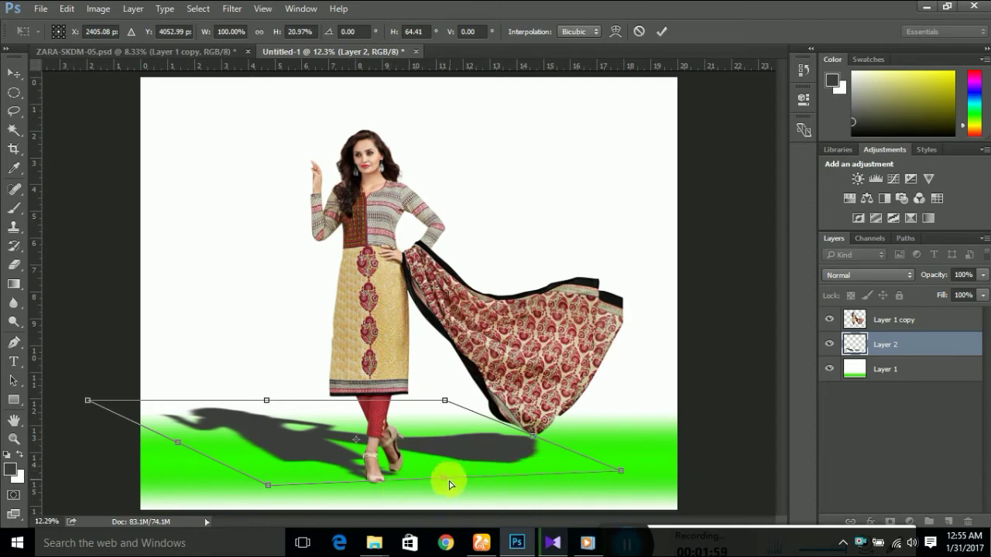
{"action": "left_click_drag", "start_coordinate": [445, 483], "coordinate": [450, 476]}
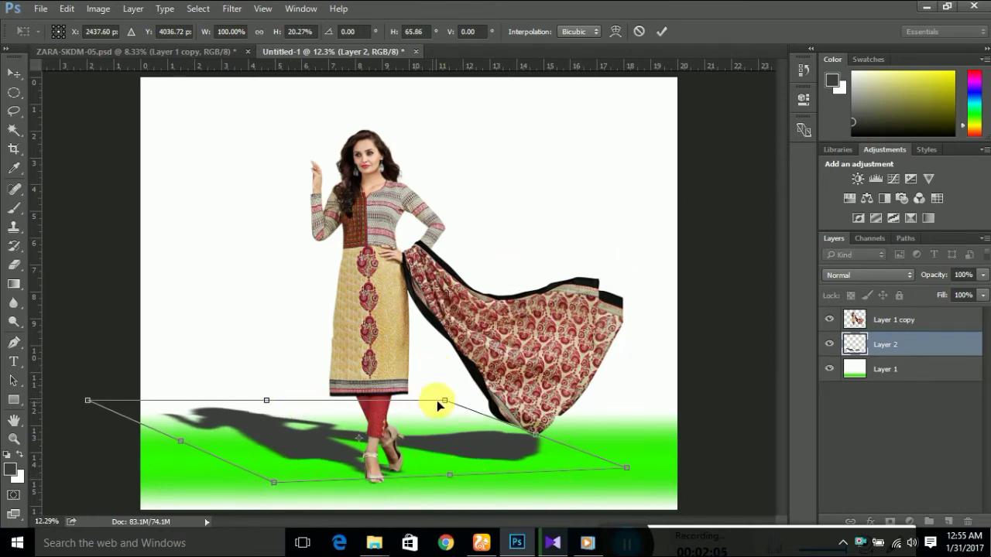
{"action": "left_click_drag", "start_coordinate": [445, 402], "coordinate": [417, 370]}
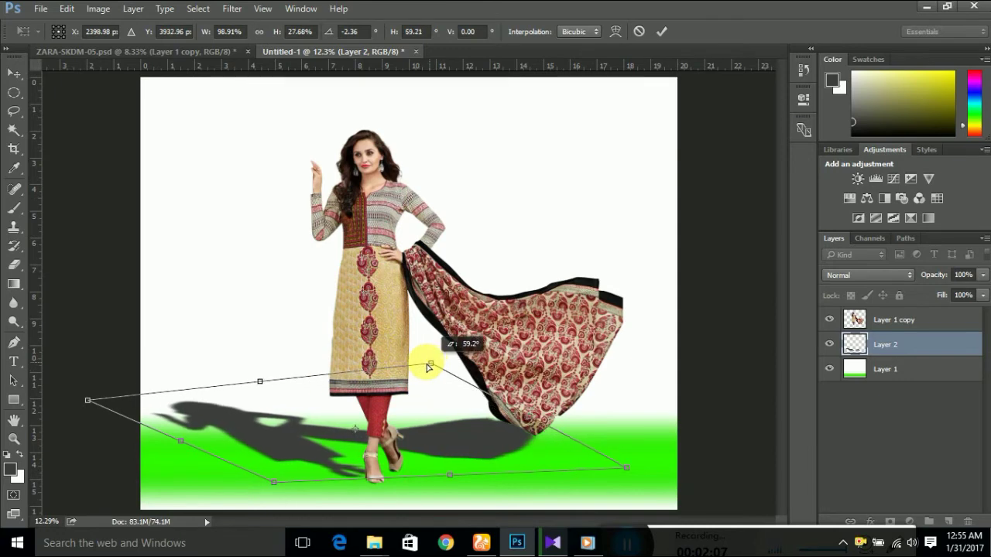
{"action": "left_click_drag", "start_coordinate": [422, 455], "coordinate": [450, 455]}
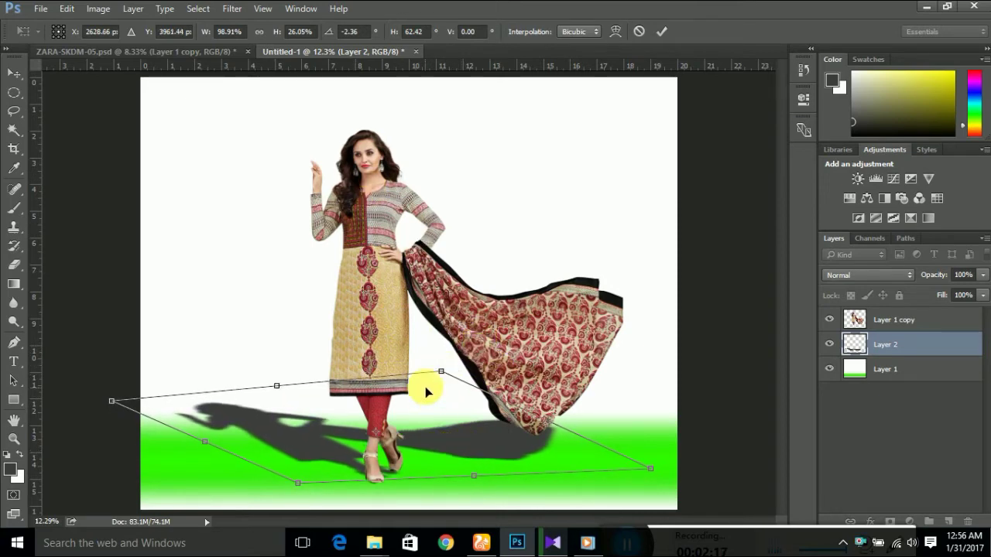
{"action": "left_click", "coordinate": [664, 33]}
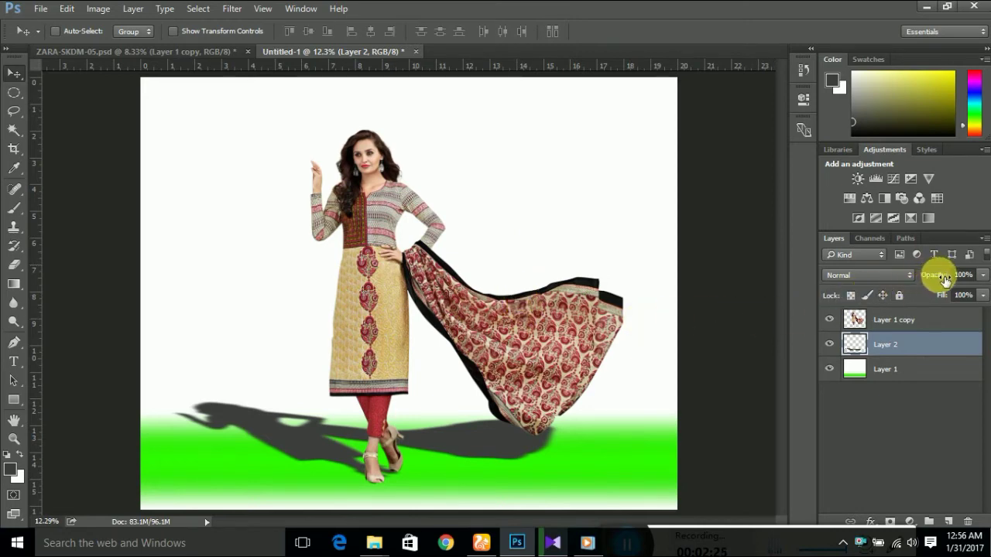
Lower the shadow layer (Layer 2) to 64% opacity
{"action": "left_click_drag", "start_coordinate": [941, 281], "coordinate": [920, 282]}
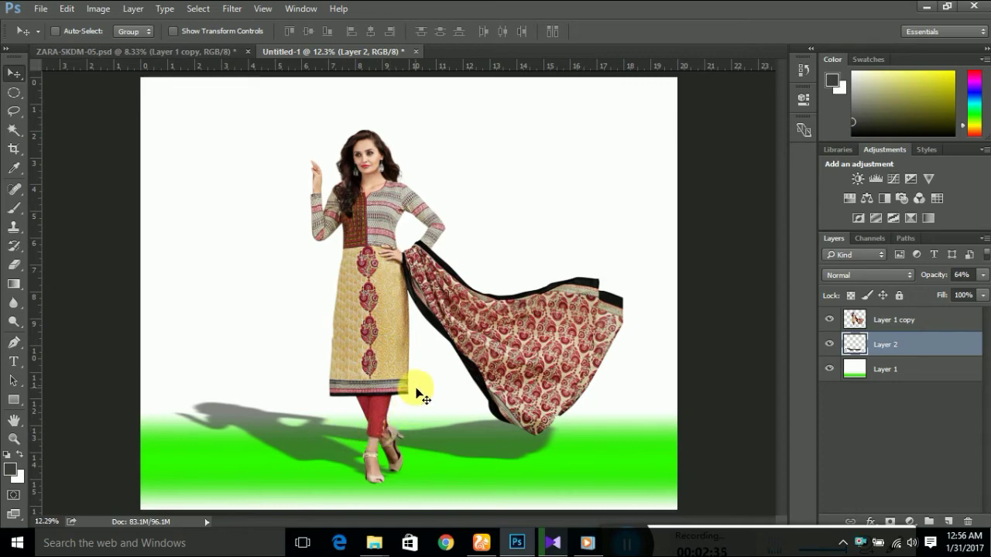
{"action": "left_click", "coordinate": [41, 10]}
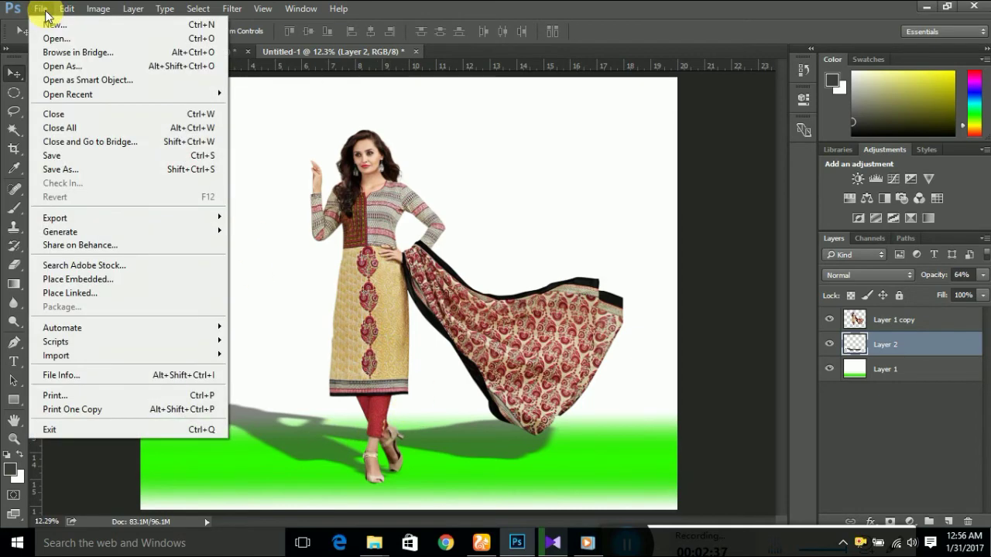
Save the image to the Desktop as JPEG 'Drop shadow Making' at quality 12
{"action": "left_click", "coordinate": [80, 161]}
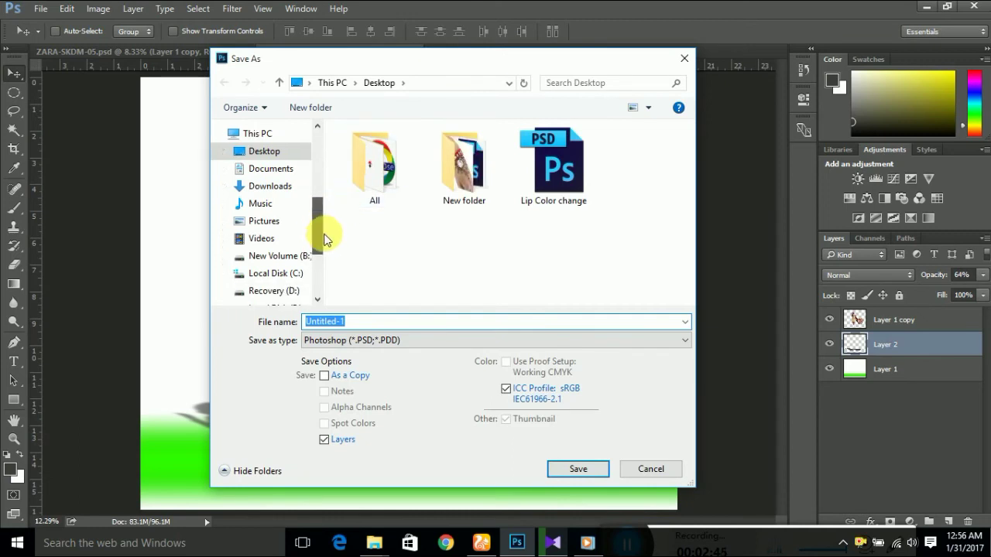
{"action": "left_click_drag", "start_coordinate": [320, 227], "coordinate": [324, 256]}
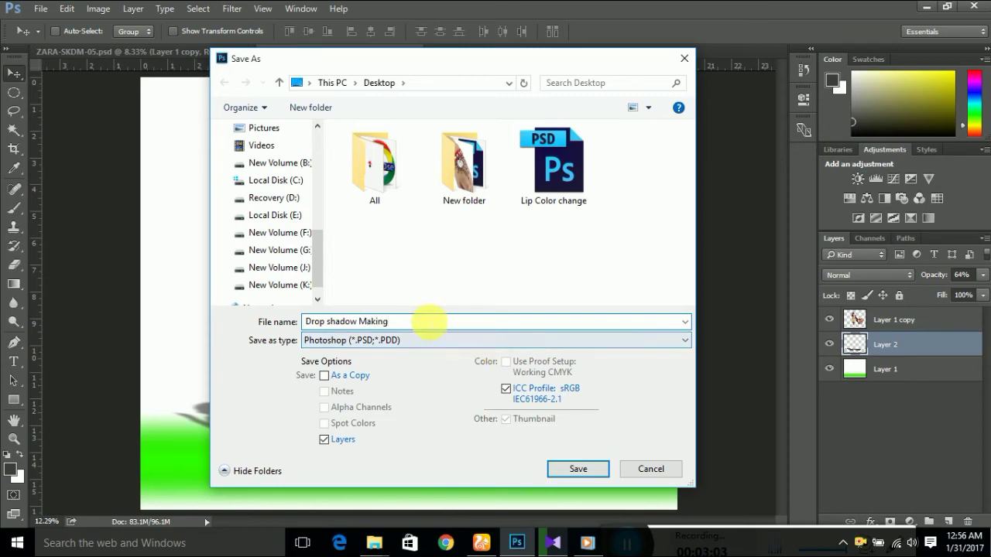
{"action": "left_click", "coordinate": [421, 341]}
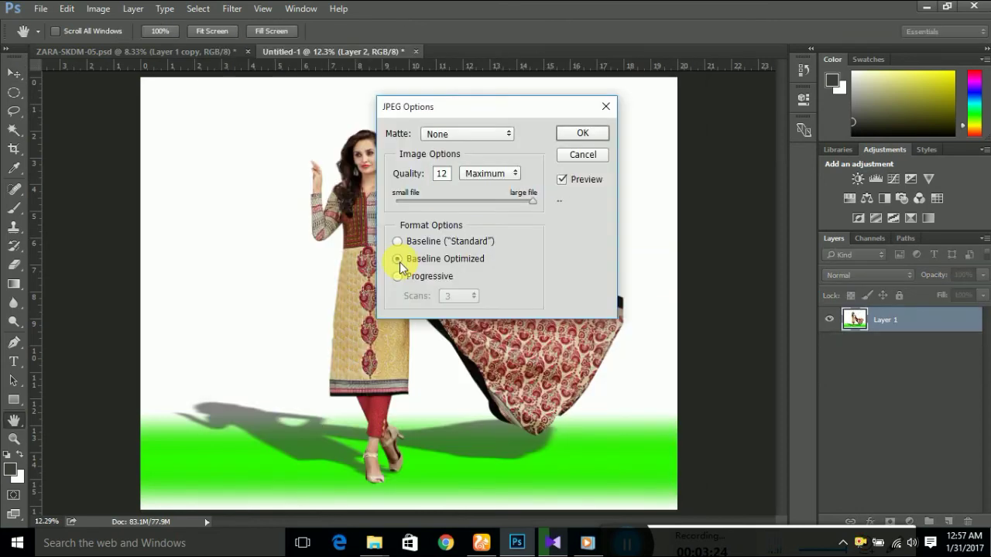
{"action": "left_click", "coordinate": [575, 135]}
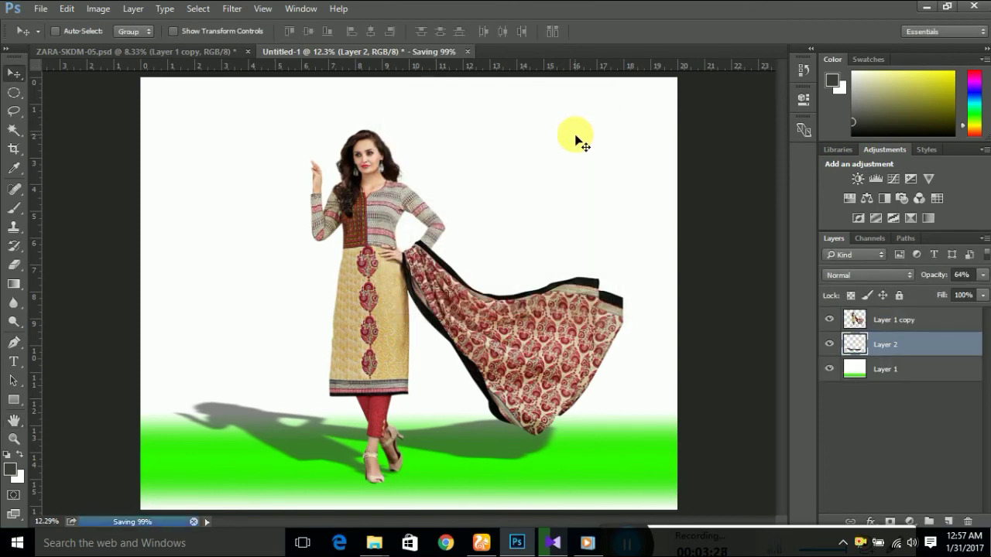
Minimise Photoshop and open 'Drop shadow Making' from the desktop in Windows Photos
{"action": "left_click", "coordinate": [923, 9]}
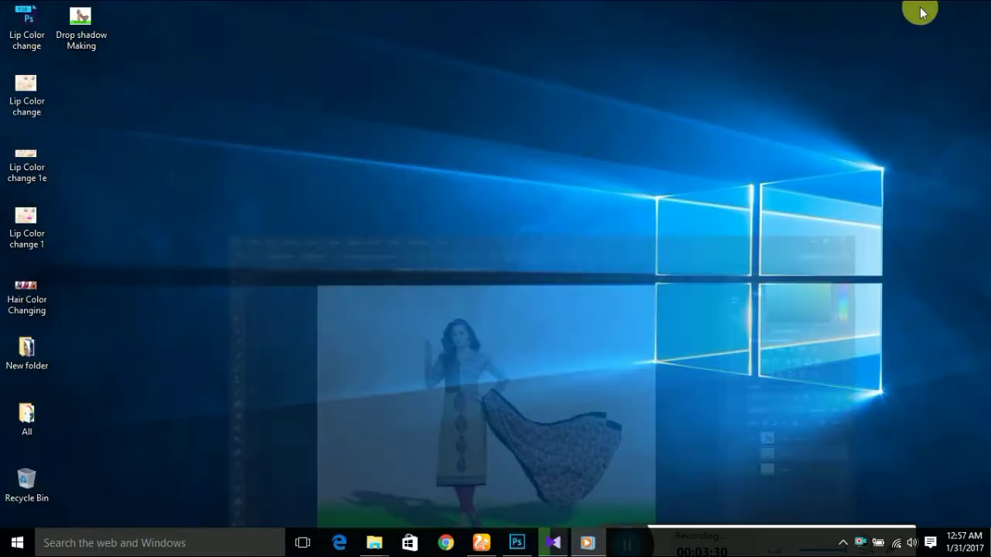
{"action": "double_click", "coordinate": [95, 33]}
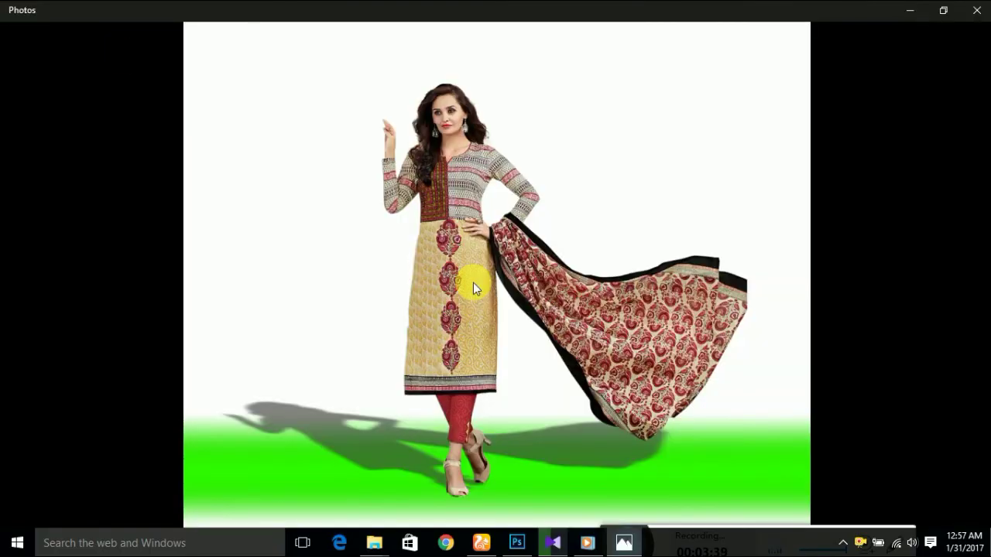